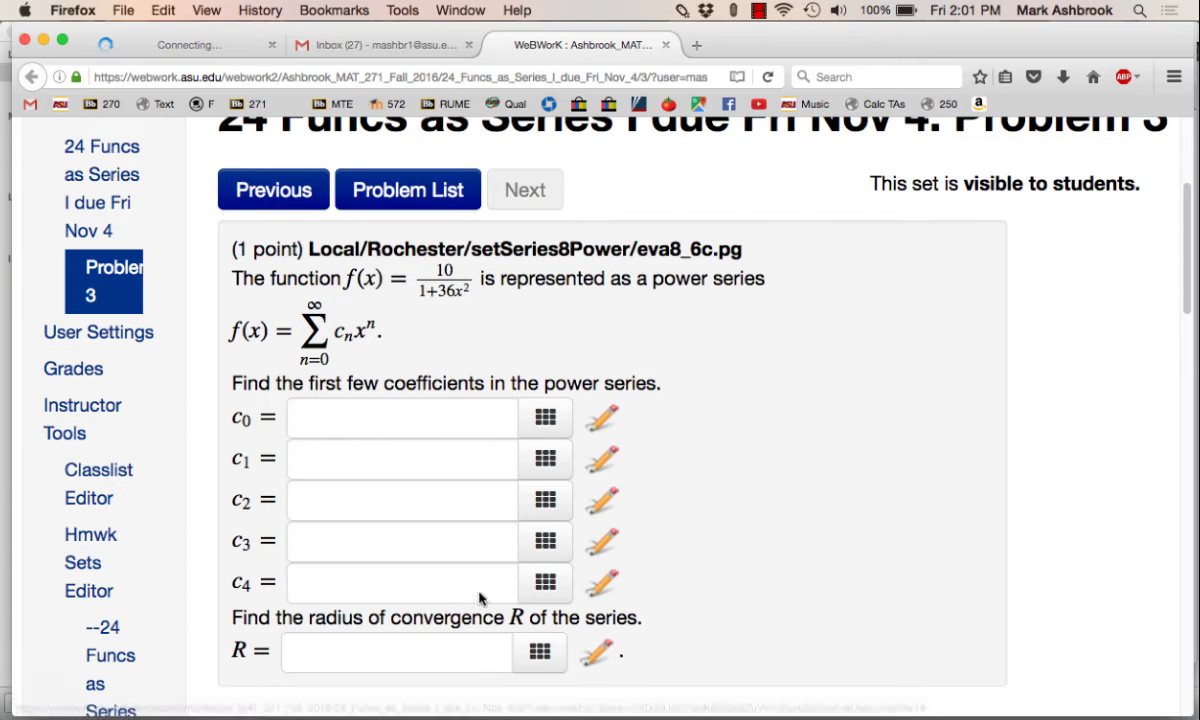
Step: Delete the −√(3/2) < x < √(3/2) restriction and its comma, leaving y = x/(3+2x²)
{"action": "left_click", "coordinate": [272, 692]}
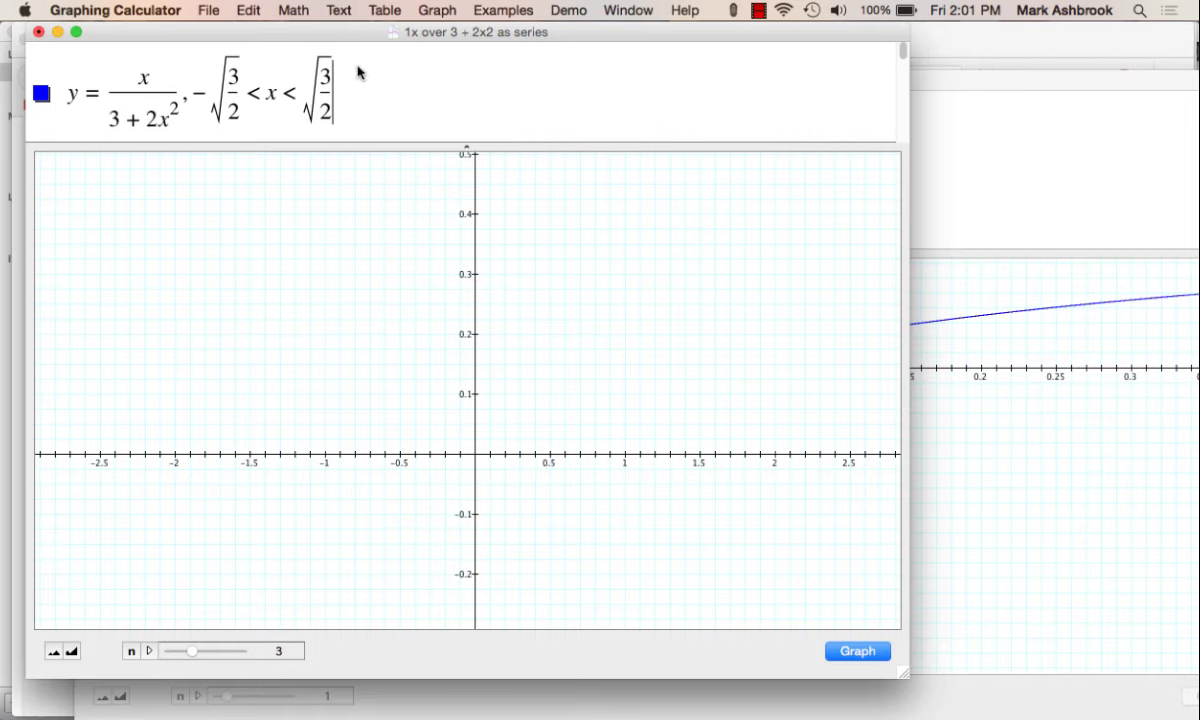
{"action": "left_click_drag", "start_coordinate": [354, 72], "coordinate": [205, 82]}
{"action": "key", "text": "BackSpace"}
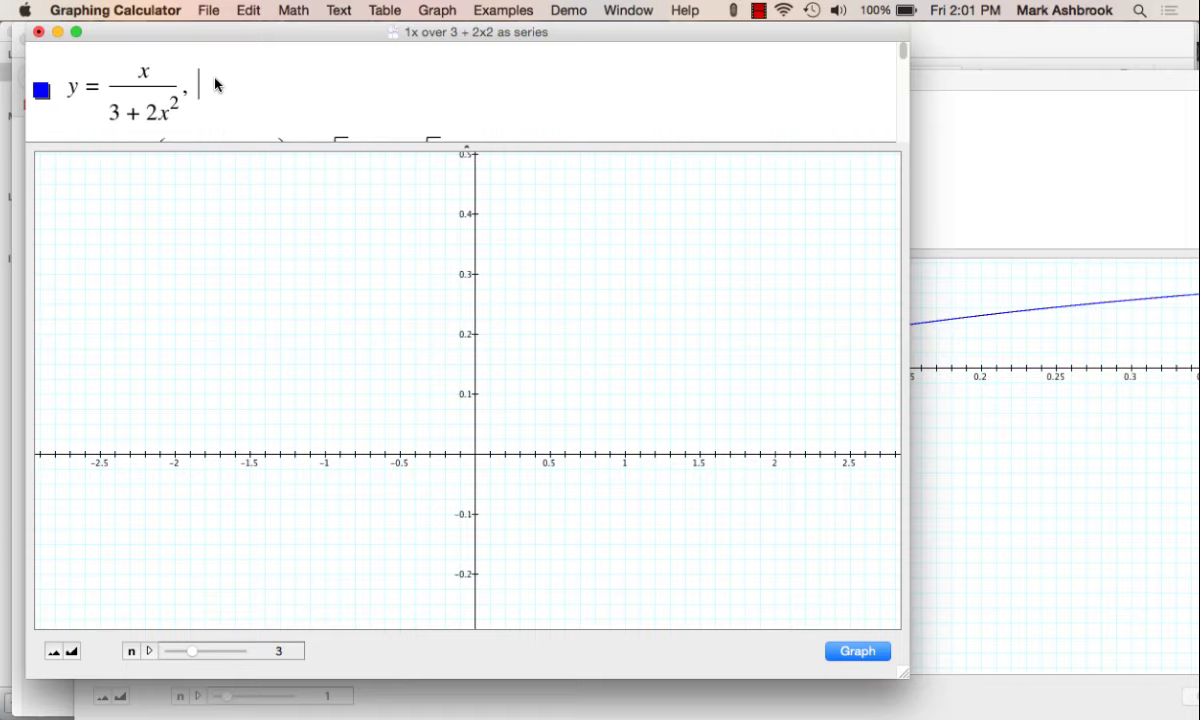
{"action": "key", "text": "BackSpace"}
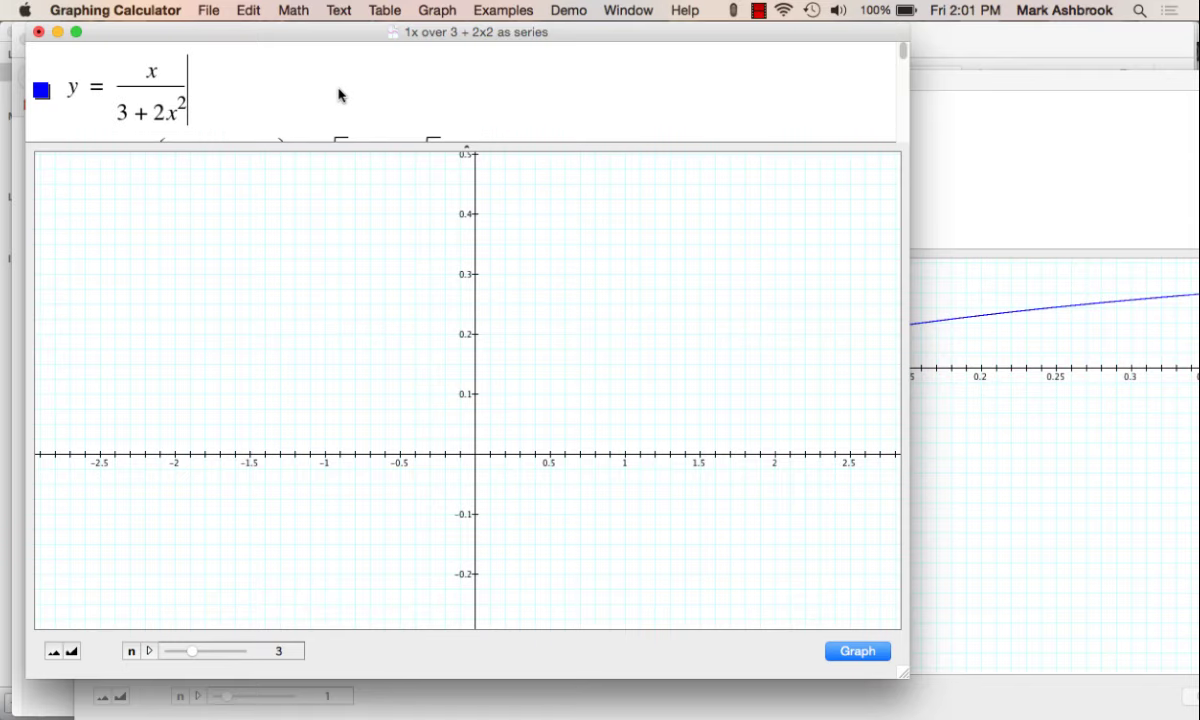
Step: Create a new untitled window, reposition and enlarge it, and test a pen stroke on the canvas
{"action": "key", "text": "super+n"}
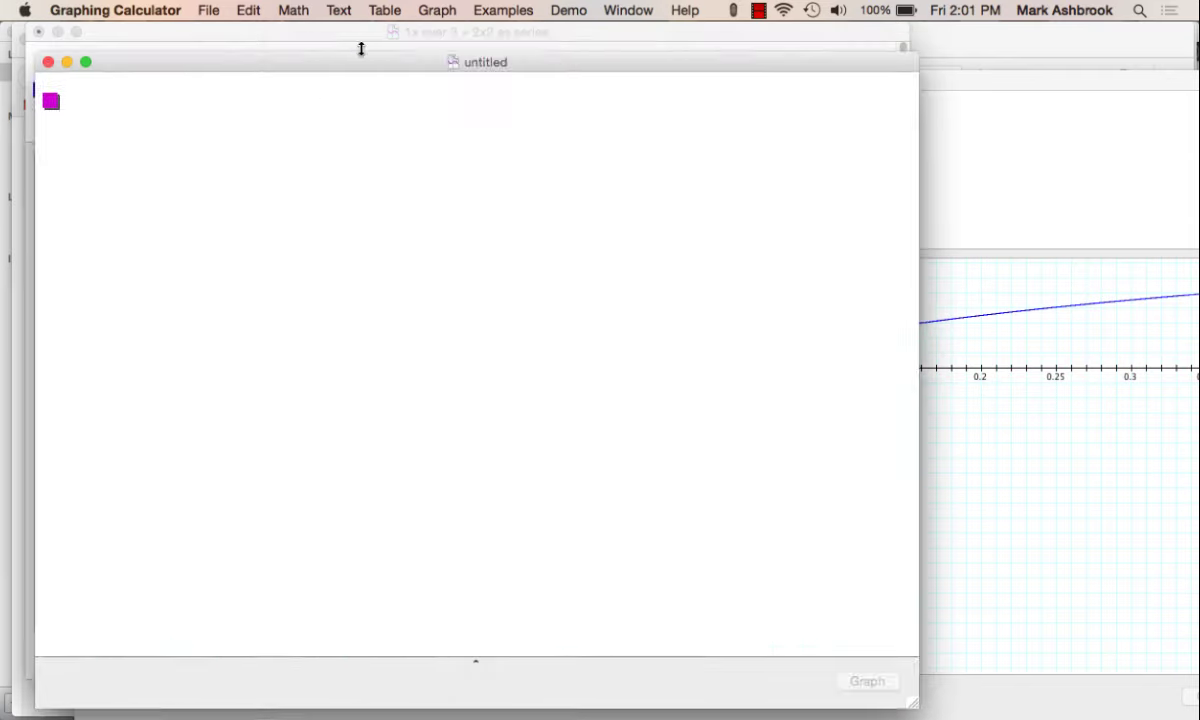
{"action": "left_click_drag", "start_coordinate": [391, 36], "coordinate": [498, 36]}
{"action": "left_click_drag", "start_coordinate": [1076, 670], "coordinate": [1163, 709]}
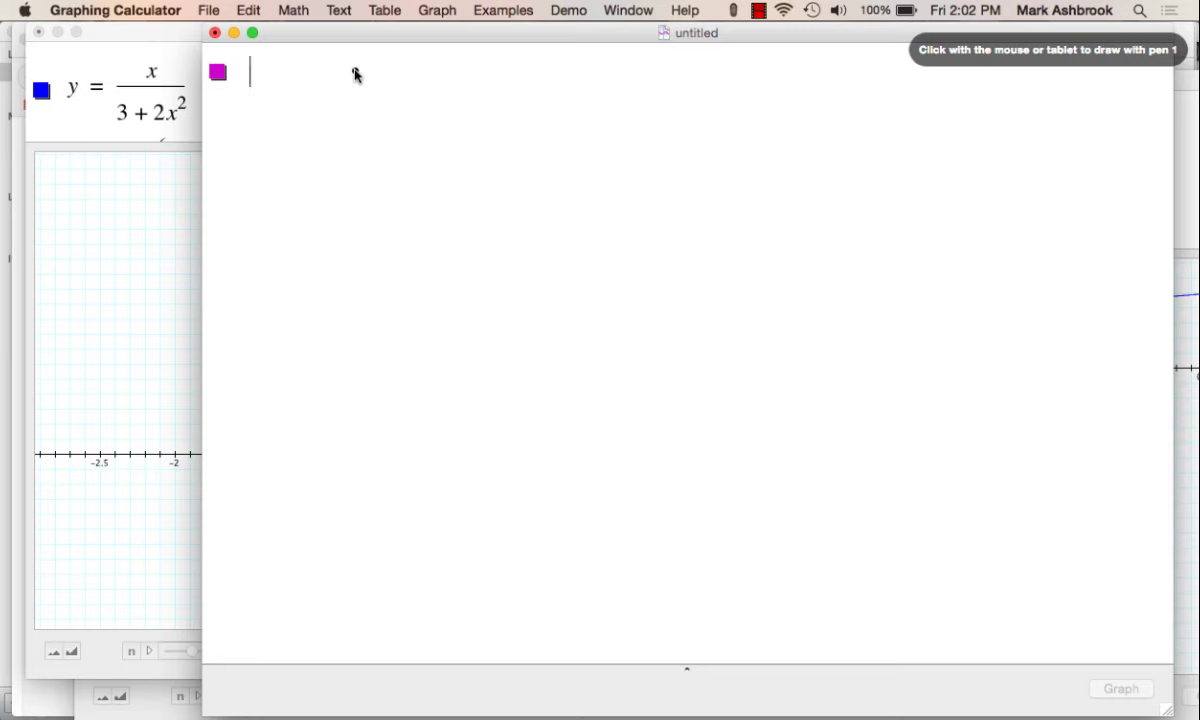
{"action": "mouse_move", "coordinate": [353, 70]}
{"action": "left_mouse_down"}
{"action": "mouse_move", "coordinate": [345, 88]}
{"action": "mouse_move", "coordinate": [356, 94]}
{"action": "mouse_move", "coordinate": [328, 97]}
{"action": "mouse_move", "coordinate": [379, 97]}
{"action": "mouse_move", "coordinate": [321, 135]}
{"action": "mouse_move", "coordinate": [383, 122]}
{"action": "left_mouse_up"}
Step: Handwrite x/(3+2x²) multiplied by (1/3)/(1/3)
{"action": "mouse_move", "coordinate": [295, 75]}
{"action": "left_mouse_down"}
{"action": "mouse_move", "coordinate": [295, 94]}
{"action": "mouse_move", "coordinate": [335, 106]}
{"action": "left_mouse_up"}
{"action": "mouse_move", "coordinate": [264, 128]}
{"action": "left_mouse_down"}
{"action": "mouse_move", "coordinate": [263, 146]}
{"action": "mouse_move", "coordinate": [302, 136]}
{"action": "left_mouse_up"}
{"action": "mouse_move", "coordinate": [295, 130]}
{"action": "left_mouse_down"}
{"action": "mouse_move", "coordinate": [295, 145]}
{"action": "mouse_move", "coordinate": [344, 146]}
{"action": "mouse_move", "coordinate": [330, 146]}
{"action": "mouse_move", "coordinate": [358, 130]}
{"action": "mouse_move", "coordinate": [353, 106]}
{"action": "left_mouse_up"}
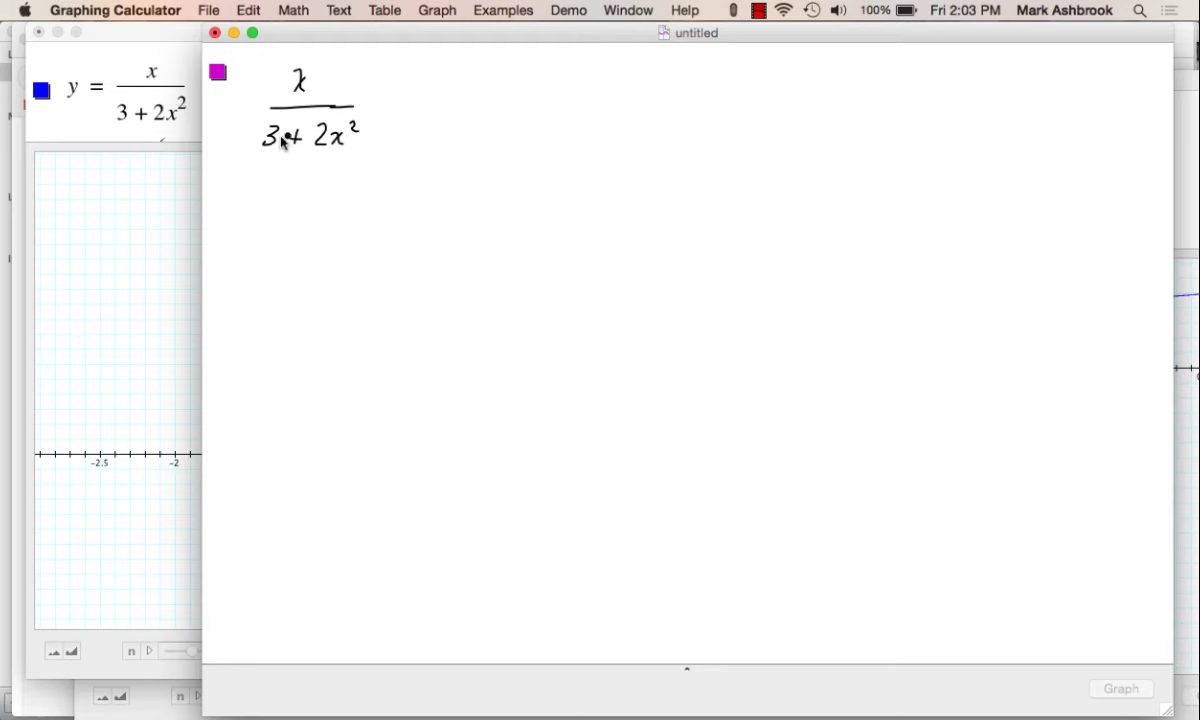
{"action": "left_click", "coordinate": [361, 83]}
{"action": "left_click_drag", "start_coordinate": [380, 65], "coordinate": [383, 79]}
{"action": "mouse_move", "coordinate": [391, 66]}
{"action": "left_mouse_down"}
{"action": "mouse_move", "coordinate": [379, 97]}
{"action": "mouse_move", "coordinate": [397, 99]}
{"action": "mouse_move", "coordinate": [368, 148]}
{"action": "left_mouse_up"}
{"action": "left_click", "coordinate": [258, 122]}
{"action": "left_click_drag", "start_coordinate": [249, 138], "coordinate": [253, 148]}
{"action": "mouse_move", "coordinate": [388, 117]}
{"action": "left_mouse_down"}
{"action": "mouse_move", "coordinate": [385, 147]}
{"action": "mouse_move", "coordinate": [398, 152]}
{"action": "left_mouse_up"}
{"action": "left_click", "coordinate": [417, 141]}
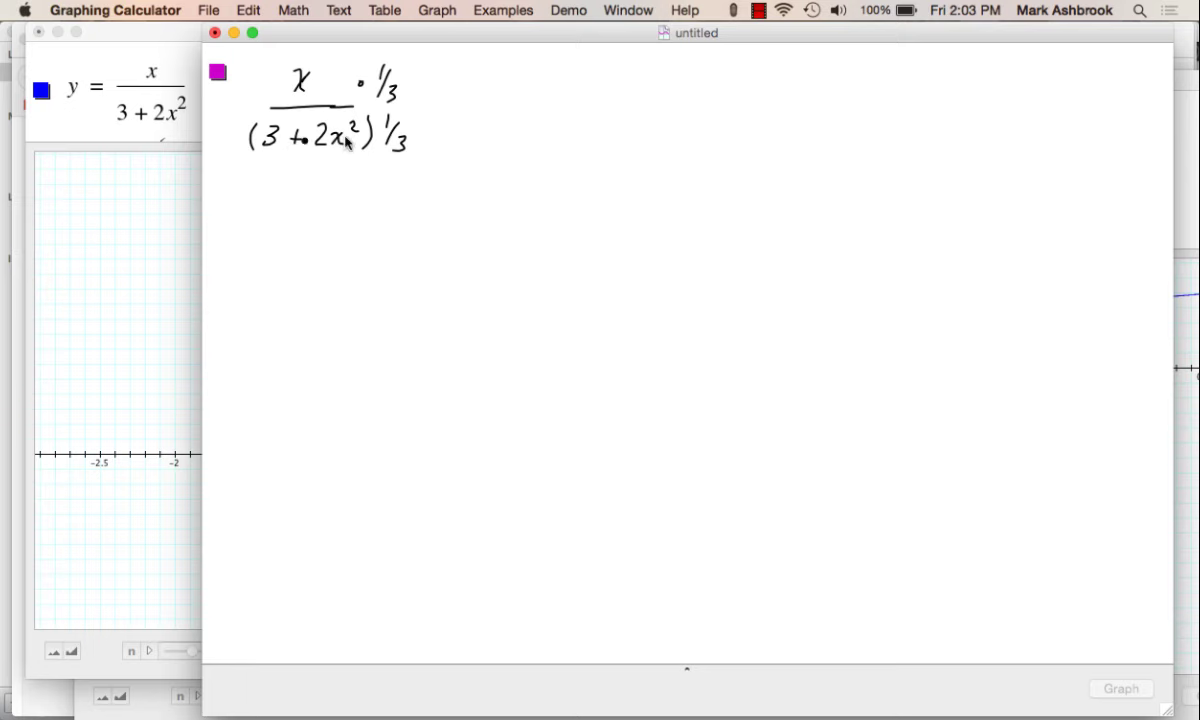
Step: Write = (1/3)x over 1−(−2/3 x²) as the rewritten fraction
{"action": "left_click_drag", "start_coordinate": [443, 104], "coordinate": [457, 104]}
{"action": "left_click_drag", "start_coordinate": [443, 114], "coordinate": [457, 114]}
{"action": "mouse_move", "coordinate": [523, 62]}
{"action": "left_mouse_down"}
{"action": "mouse_move", "coordinate": [520, 100]}
{"action": "mouse_move", "coordinate": [556, 88]}
{"action": "left_mouse_up"}
{"action": "mouse_move", "coordinate": [556, 74]}
{"action": "left_mouse_down"}
{"action": "mouse_move", "coordinate": [539, 111]}
{"action": "mouse_move", "coordinate": [580, 112]}
{"action": "left_mouse_up"}
{"action": "left_click_drag", "start_coordinate": [510, 133], "coordinate": [509, 153]}
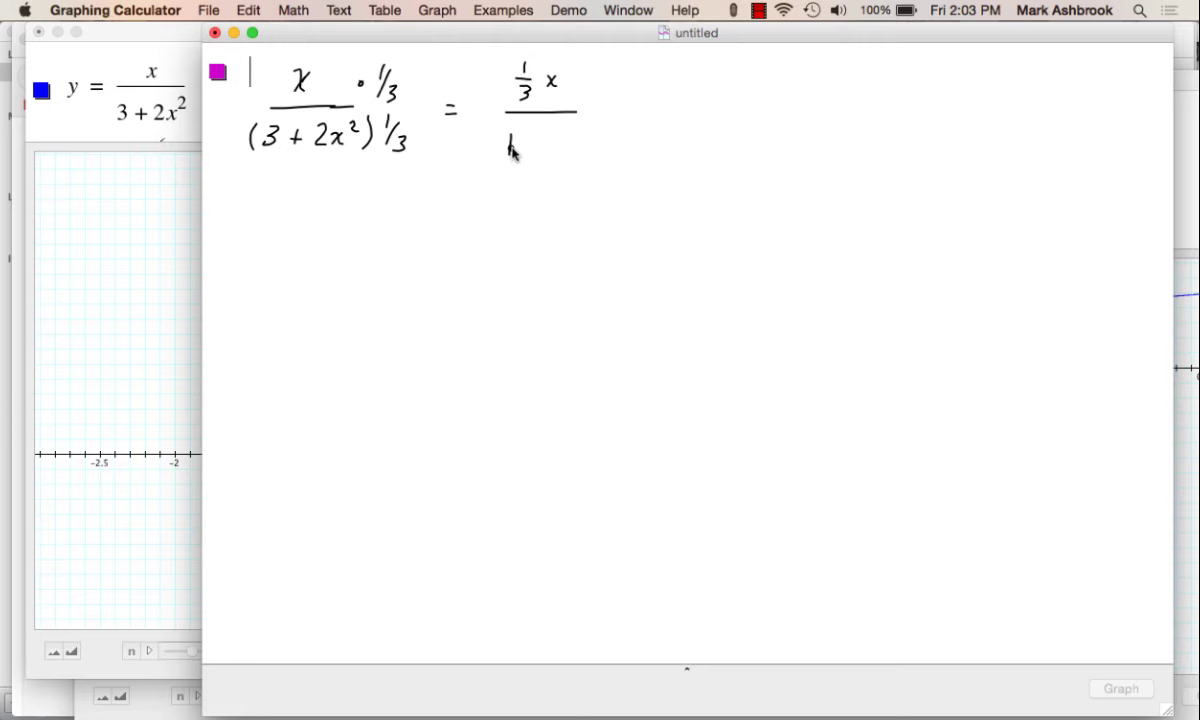
{"action": "mouse_move", "coordinate": [526, 144]}
{"action": "left_mouse_down"}
{"action": "mouse_move", "coordinate": [544, 143]}
{"action": "mouse_move", "coordinate": [557, 164]}
{"action": "left_mouse_up"}
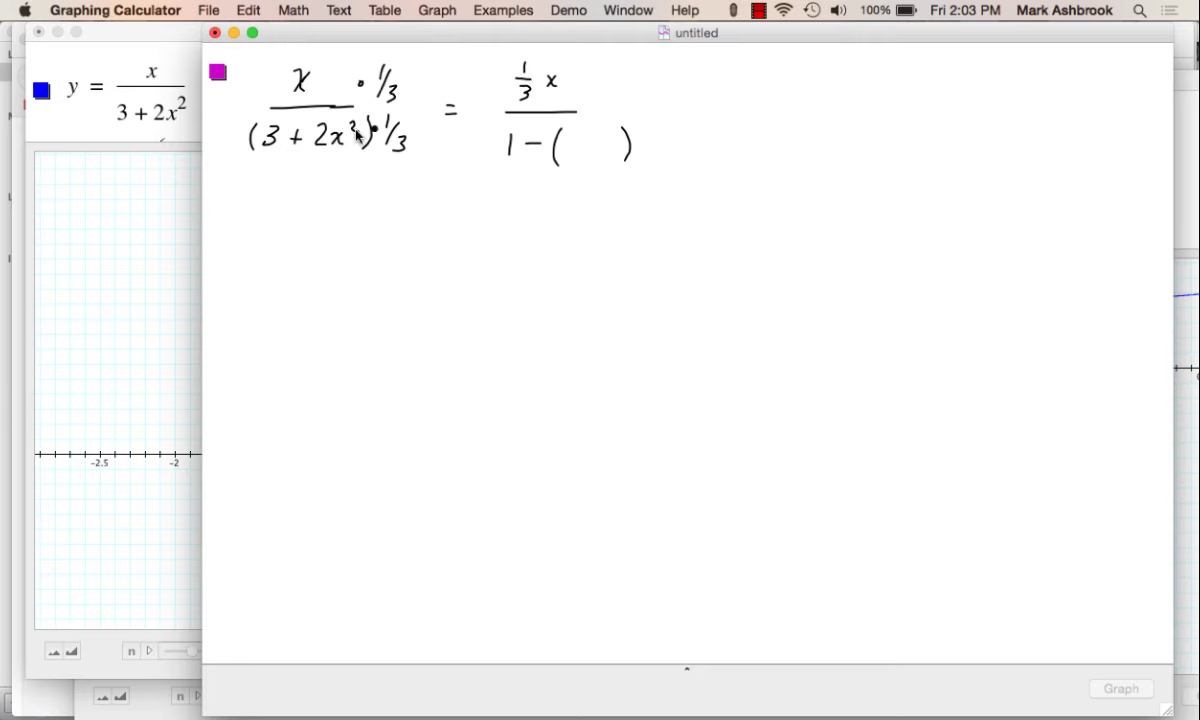
{"action": "mouse_move", "coordinate": [568, 146]}
{"action": "left_mouse_down"}
{"action": "mouse_move", "coordinate": [597, 143]}
{"action": "mouse_move", "coordinate": [590, 167]}
{"action": "mouse_move", "coordinate": [621, 137]}
{"action": "left_mouse_up"}
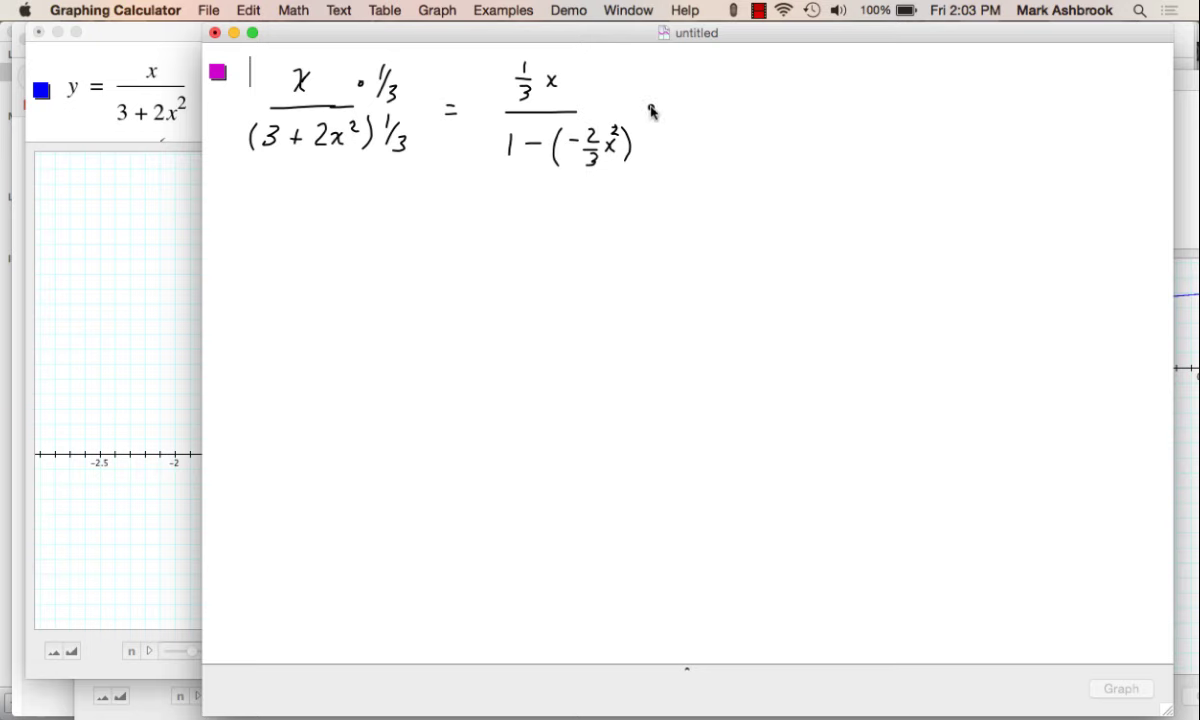
Step: Write = Σ with limits n=0 to ∞ after the fraction
{"action": "left_click_drag", "start_coordinate": [647, 105], "coordinate": [664, 104]}
{"action": "left_click_drag", "start_coordinate": [647, 115], "coordinate": [664, 114]}
{"action": "mouse_move", "coordinate": [738, 90]}
{"action": "left_mouse_down"}
{"action": "mouse_move", "coordinate": [713, 120]}
{"action": "mouse_move", "coordinate": [720, 136]}
{"action": "mouse_move", "coordinate": [696, 145]}
{"action": "mouse_move", "coordinate": [728, 145]}
{"action": "left_mouse_up"}
{"action": "left_click_drag", "start_coordinate": [715, 152], "coordinate": [742, 143]}
{"action": "mouse_move", "coordinate": [712, 70]}
{"action": "left_mouse_down"}
{"action": "mouse_move", "coordinate": [734, 70]}
{"action": "mouse_move", "coordinate": [712, 70]}
{"action": "left_mouse_up"}
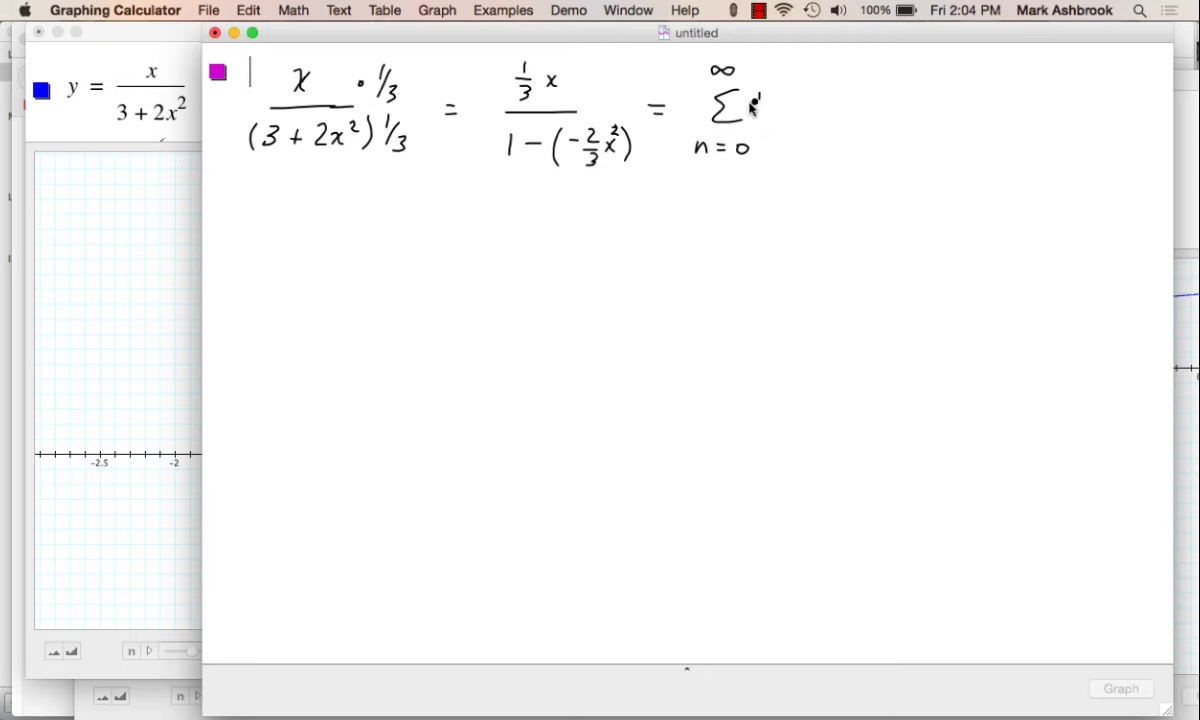
Step: Write the summand (1/3)x(−2/3 x²)ⁿ, undoing a stray dot
{"action": "mouse_move", "coordinate": [760, 112]}
{"action": "left_mouse_down"}
{"action": "mouse_move", "coordinate": [762, 124]}
{"action": "mouse_move", "coordinate": [793, 117]}
{"action": "left_mouse_up"}
{"action": "mouse_move", "coordinate": [793, 104]}
{"action": "left_mouse_down"}
{"action": "mouse_move", "coordinate": [780, 117]}
{"action": "mouse_move", "coordinate": [806, 128]}
{"action": "mouse_move", "coordinate": [828, 111]}
{"action": "left_mouse_up"}
{"action": "left_click", "coordinate": [828, 123]}
{"action": "key", "text": "super+z"}
{"action": "mouse_move", "coordinate": [838, 98]}
{"action": "left_mouse_down"}
{"action": "mouse_move", "coordinate": [846, 122]}
{"action": "mouse_move", "coordinate": [870, 118]}
{"action": "left_mouse_up"}
{"action": "mouse_move", "coordinate": [870, 105]}
{"action": "left_mouse_down"}
{"action": "mouse_move", "coordinate": [842, 131]}
{"action": "mouse_move", "coordinate": [895, 104]}
{"action": "mouse_move", "coordinate": [890, 89]}
{"action": "mouse_move", "coordinate": [893, 126]}
{"action": "left_mouse_up"}
{"action": "left_click_drag", "start_coordinate": [904, 80], "coordinate": [912, 92]}
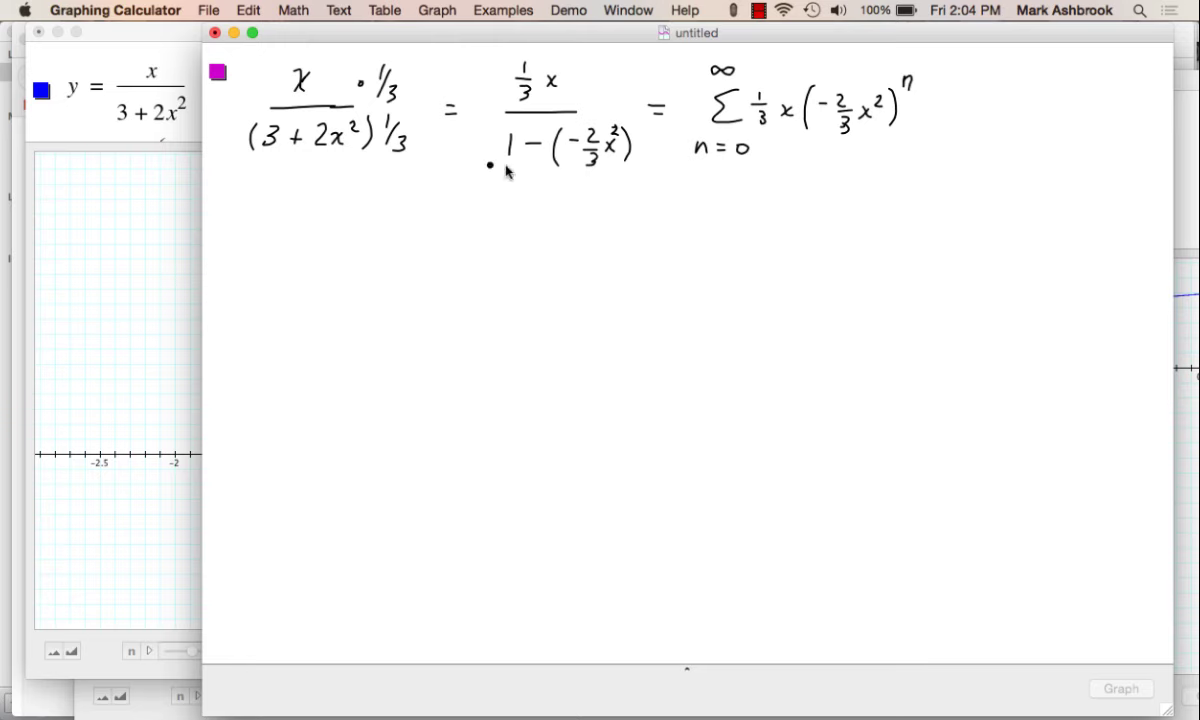
{"action": "left_click", "coordinate": [818, 145]}
Step: Start a second line with = Σ from n=0 to ∞
{"action": "mouse_move", "coordinate": [654, 207]}
{"action": "left_mouse_down"}
{"action": "mouse_move", "coordinate": [704, 220]}
{"action": "mouse_move", "coordinate": [735, 247]}
{"action": "mouse_move", "coordinate": [707, 277]}
{"action": "left_mouse_up"}
{"action": "left_click_drag", "start_coordinate": [713, 266], "coordinate": [748, 266]}
{"action": "left_click_drag", "start_coordinate": [710, 188], "coordinate": [731, 189]}
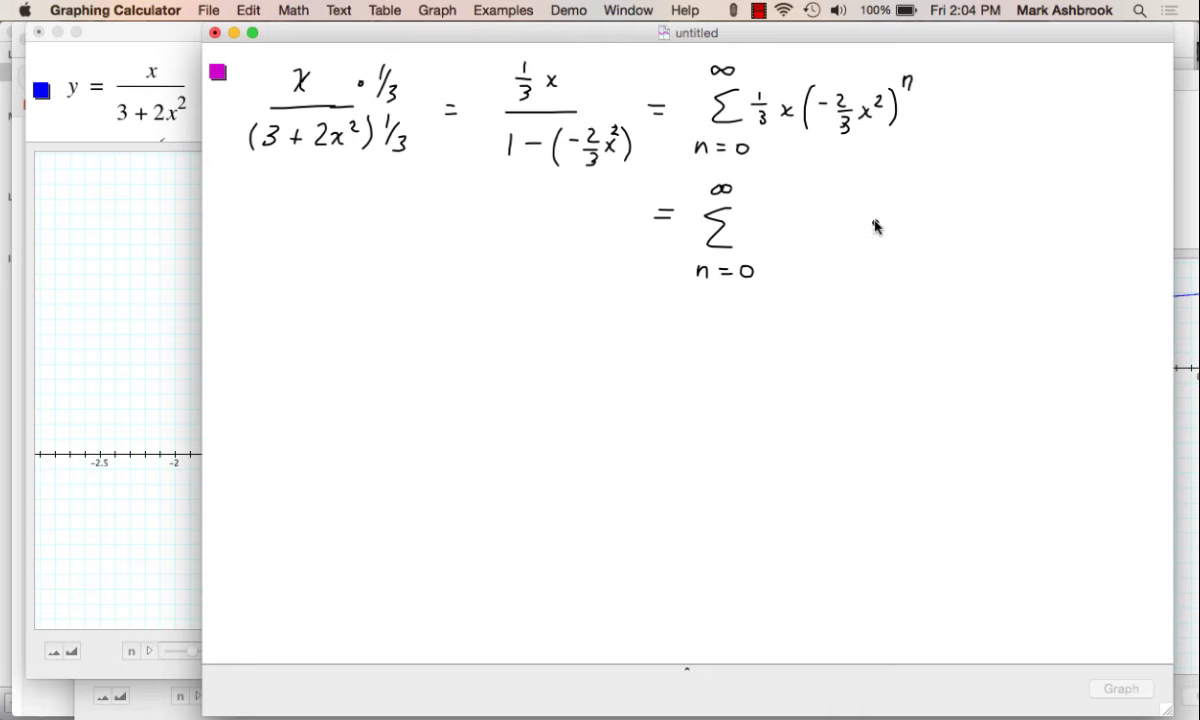
Step: Write x^(2n+1) and the (−1)ⁿ factor after the lower Σ
{"action": "mouse_move", "coordinate": [860, 218]}
{"action": "left_mouse_down"}
{"action": "mouse_move", "coordinate": [882, 236]}
{"action": "mouse_move", "coordinate": [860, 238]}
{"action": "left_mouse_up"}
{"action": "mouse_move", "coordinate": [881, 200]}
{"action": "left_mouse_down"}
{"action": "mouse_move", "coordinate": [893, 212]}
{"action": "mouse_move", "coordinate": [922, 206]}
{"action": "left_mouse_up"}
{"action": "left_click_drag", "start_coordinate": [916, 200], "coordinate": [932, 214]}
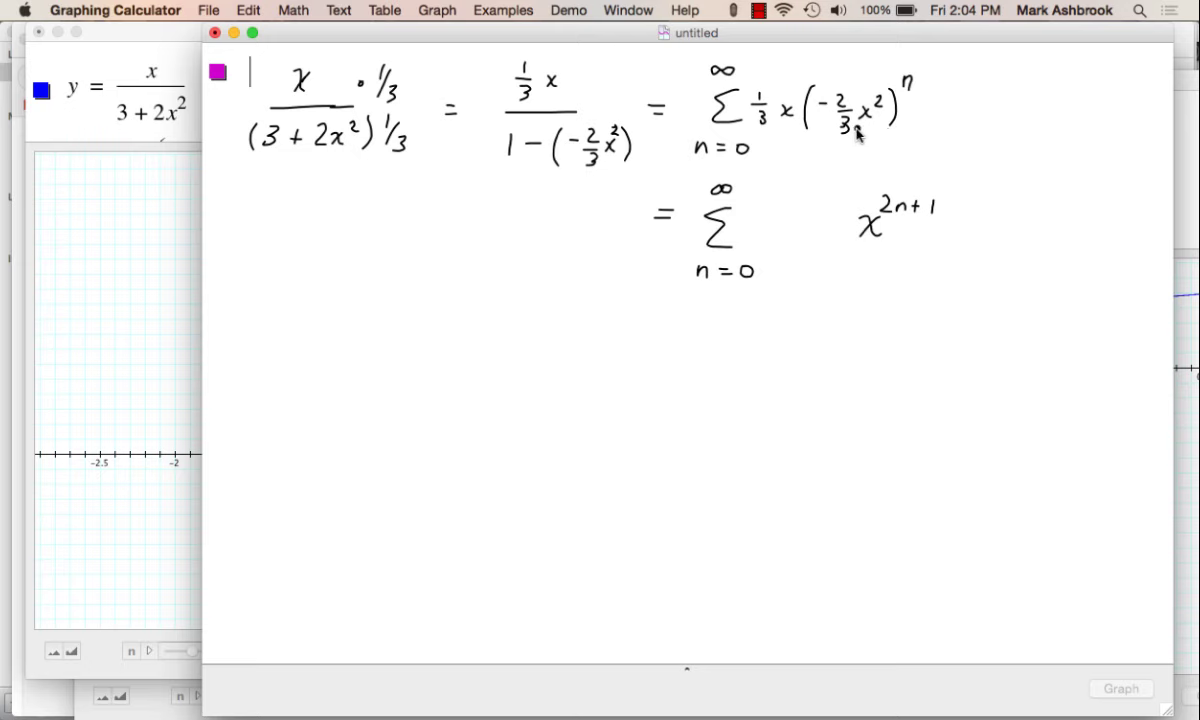
{"action": "left_click_drag", "start_coordinate": [741, 224], "coordinate": [758, 238]}
{"action": "mouse_move", "coordinate": [766, 218]}
{"action": "left_mouse_down"}
{"action": "mouse_move", "coordinate": [772, 236]}
{"action": "mouse_move", "coordinate": [736, 242]}
{"action": "mouse_move", "coordinate": [786, 214]}
{"action": "left_mouse_up"}
{"action": "left_click", "coordinate": [825, 232]}
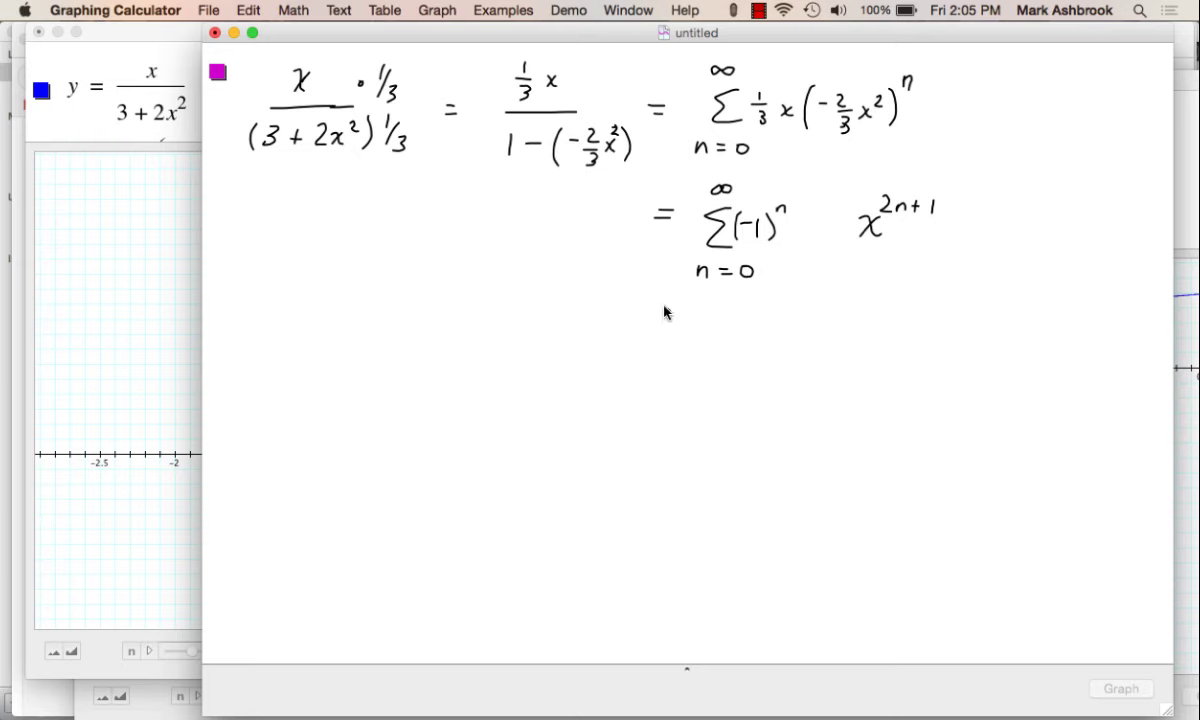
Step: Insert ·(1/3)(2/3)ⁿ after (−1)ⁿ in the second sum
{"action": "key", "text": "2"}
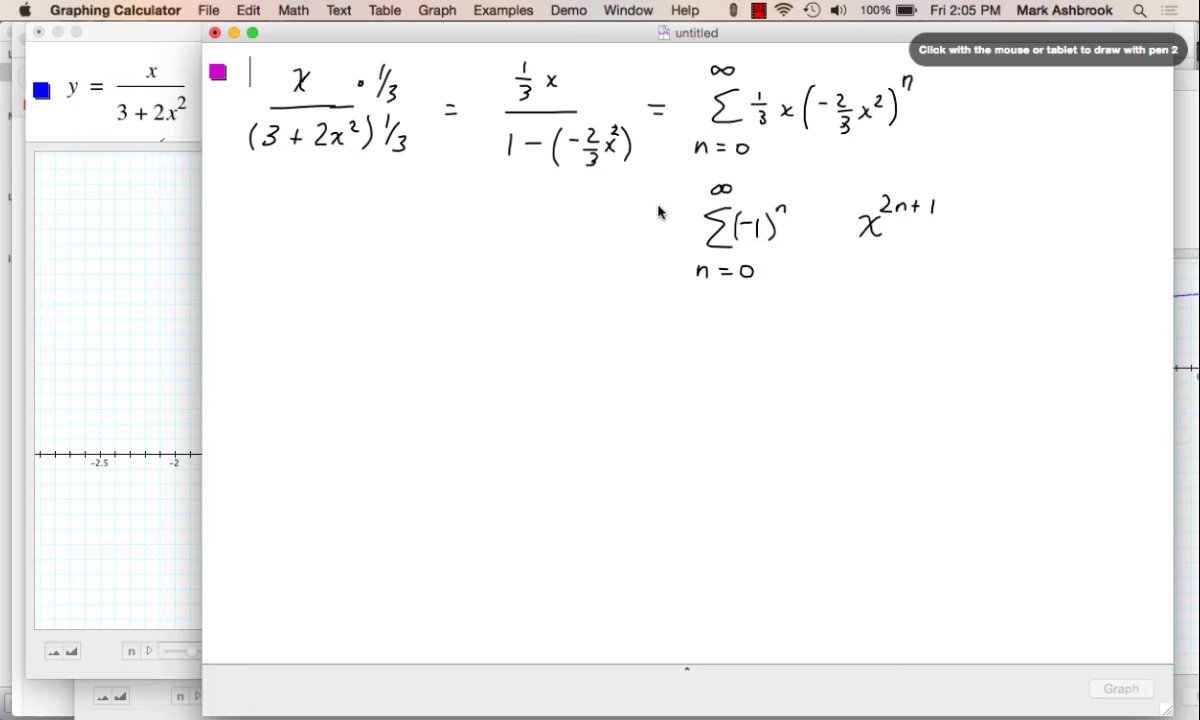
{"action": "key", "text": "1"}
{"action": "left_click", "coordinate": [789, 229]}
{"action": "left_click_drag", "start_coordinate": [811, 209], "coordinate": [811, 219]}
{"action": "mouse_move", "coordinate": [805, 224]}
{"action": "left_mouse_down"}
{"action": "mouse_move", "coordinate": [816, 224]}
{"action": "mouse_move", "coordinate": [807, 246]}
{"action": "mouse_move", "coordinate": [843, 236]}
{"action": "left_mouse_up"}
{"action": "left_click_drag", "start_coordinate": [833, 240], "coordinate": [850, 256]}
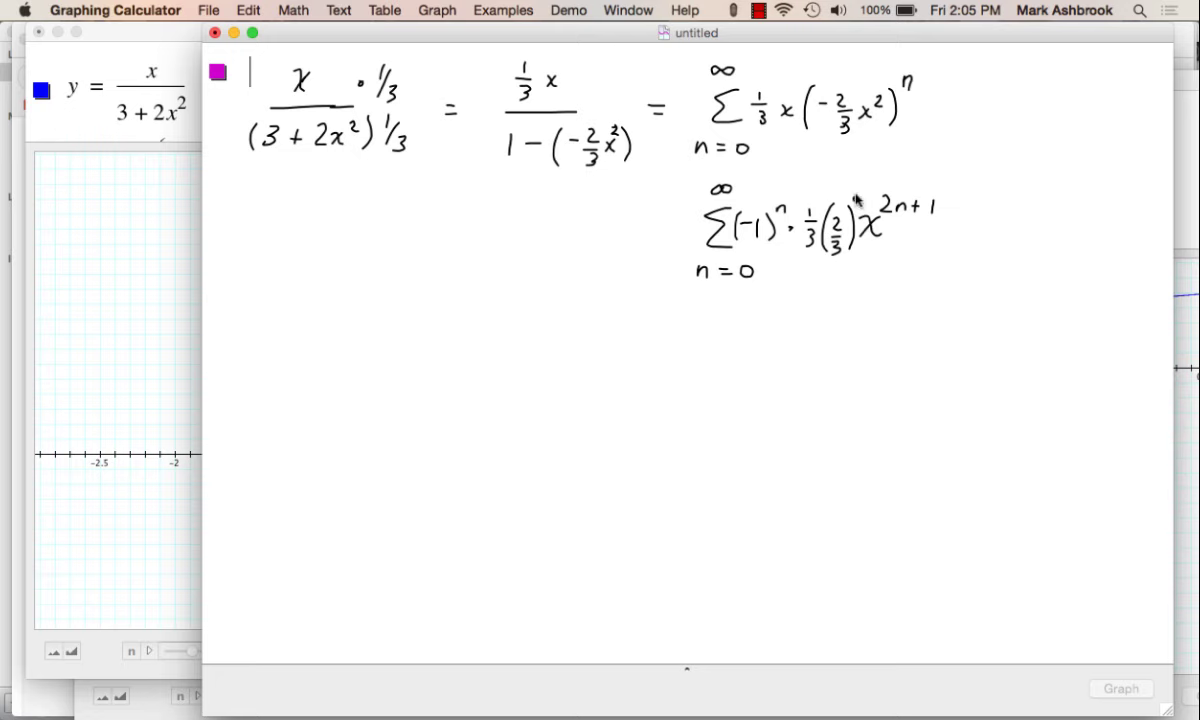
{"action": "left_click_drag", "start_coordinate": [856, 209], "coordinate": [862, 208]}
Step: Write Σ from n=0 to ∞ of cₙxⁿ and circle the coefficient cₙ
{"action": "mouse_move", "coordinate": [283, 230]}
{"action": "left_mouse_down"}
{"action": "mouse_move", "coordinate": [251, 268]}
{"action": "mouse_move", "coordinate": [339, 265]}
{"action": "mouse_move", "coordinate": [380, 250]}
{"action": "left_mouse_up"}
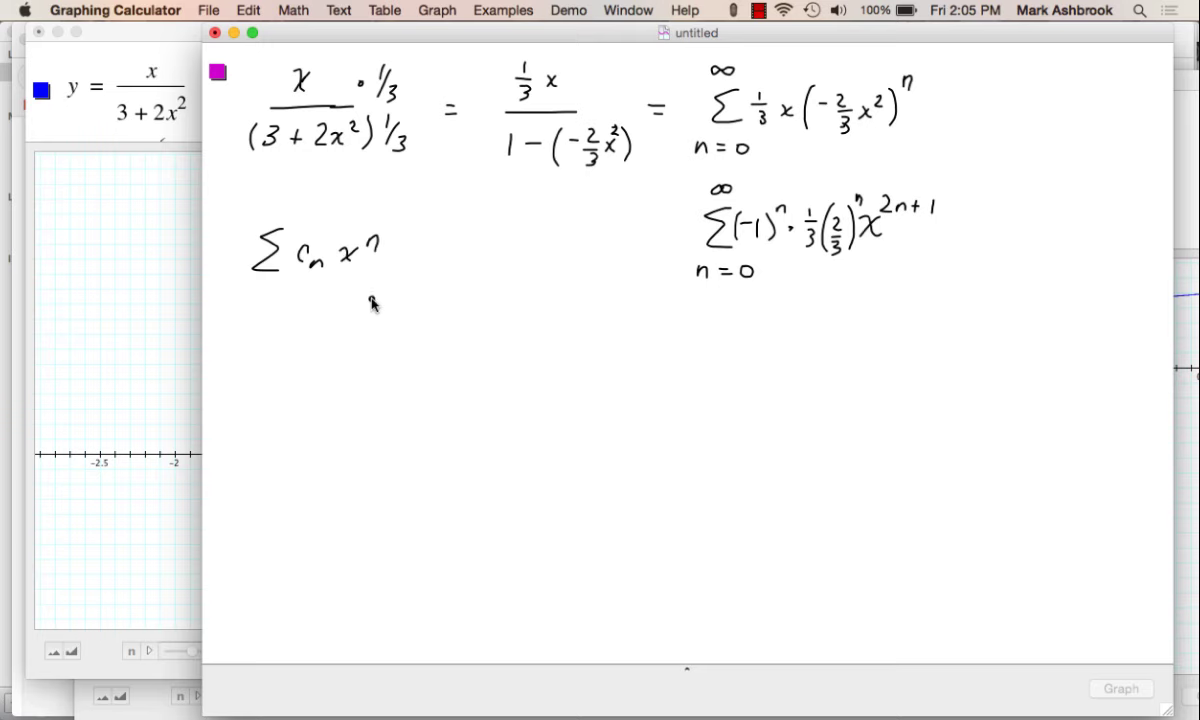
{"action": "left_click_drag", "start_coordinate": [233, 300], "coordinate": [266, 290]}
{"action": "left_click_drag", "start_coordinate": [257, 297], "coordinate": [266, 296]}
{"action": "left_click_drag", "start_coordinate": [275, 292], "coordinate": [273, 293]}
{"action": "left_click_drag", "start_coordinate": [260, 210], "coordinate": [283, 208]}
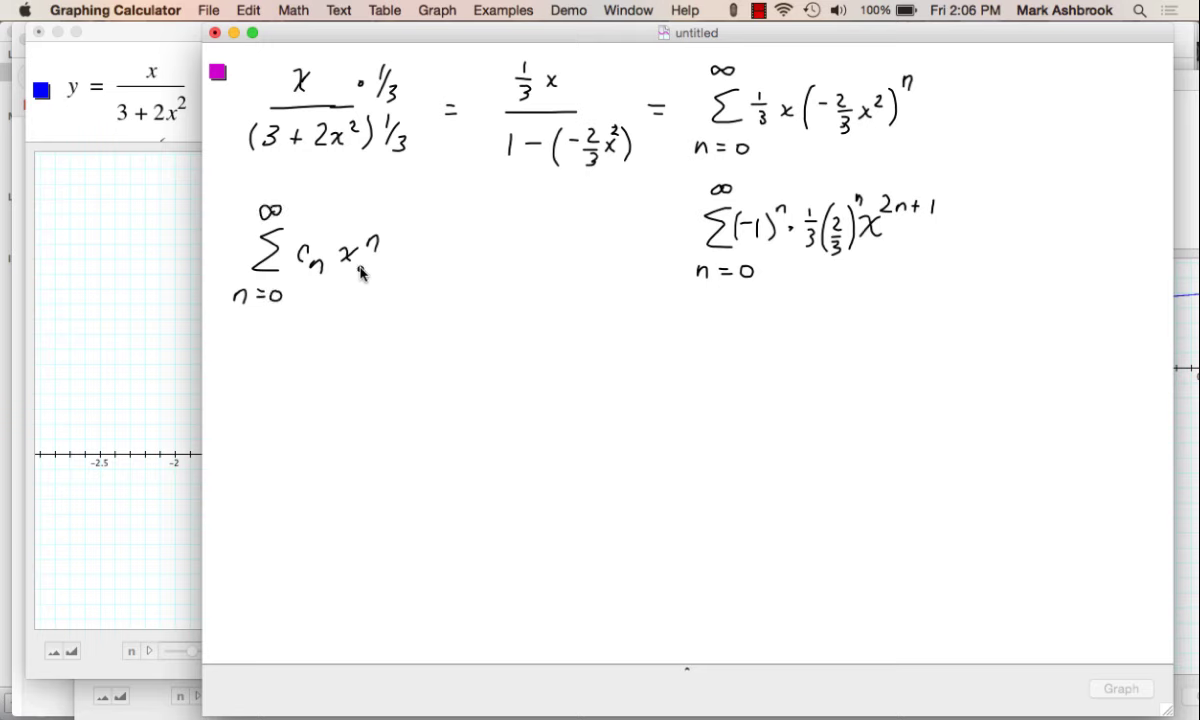
{"action": "left_click", "coordinate": [292, 258]}
{"action": "mouse_move", "coordinate": [292, 258]}
{"action": "left_mouse_down"}
{"action": "mouse_move", "coordinate": [302, 272]}
{"action": "mouse_move", "coordinate": [322, 255]}
{"action": "mouse_move", "coordinate": [296, 226]}
{"action": "mouse_move", "coordinate": [326, 242]}
{"action": "mouse_move", "coordinate": [335, 222]}
{"action": "mouse_move", "coordinate": [364, 237]}
{"action": "left_mouse_up"}
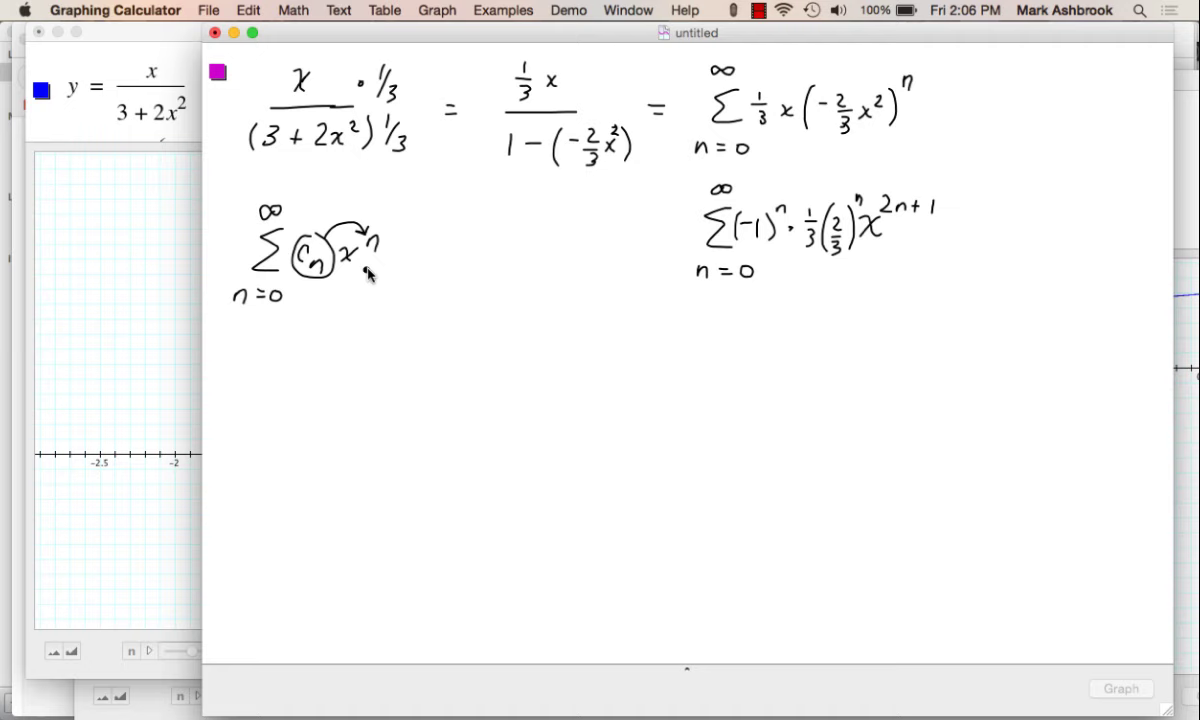
Step: Write the expansion c₀x⁰ + c₁x¹ + c₂x² below the sum
{"action": "mouse_move", "coordinate": [248, 351]}
{"action": "left_mouse_down"}
{"action": "mouse_move", "coordinate": [296, 360]}
{"action": "mouse_move", "coordinate": [286, 366]}
{"action": "mouse_move", "coordinate": [304, 345]}
{"action": "mouse_move", "coordinate": [341, 367]}
{"action": "mouse_move", "coordinate": [430, 369]}
{"action": "mouse_move", "coordinate": [420, 363]}
{"action": "mouse_move", "coordinate": [442, 365]}
{"action": "mouse_move", "coordinate": [444, 350]}
{"action": "mouse_move", "coordinate": [468, 365]}
{"action": "mouse_move", "coordinate": [521, 366]}
{"action": "left_mouse_up"}
{"action": "left_click", "coordinate": [276, 366]}
{"action": "left_click", "coordinate": [336, 358]}
{"action": "left_click", "coordinate": [477, 357]}
{"action": "left_click_drag", "start_coordinate": [529, 368], "coordinate": [540, 378]}
{"action": "mouse_move", "coordinate": [549, 353]}
{"action": "left_mouse_down"}
{"action": "mouse_move", "coordinate": [562, 369]}
{"action": "mouse_move", "coordinate": [550, 369]}
{"action": "mouse_move", "coordinate": [588, 350]}
{"action": "left_mouse_up"}
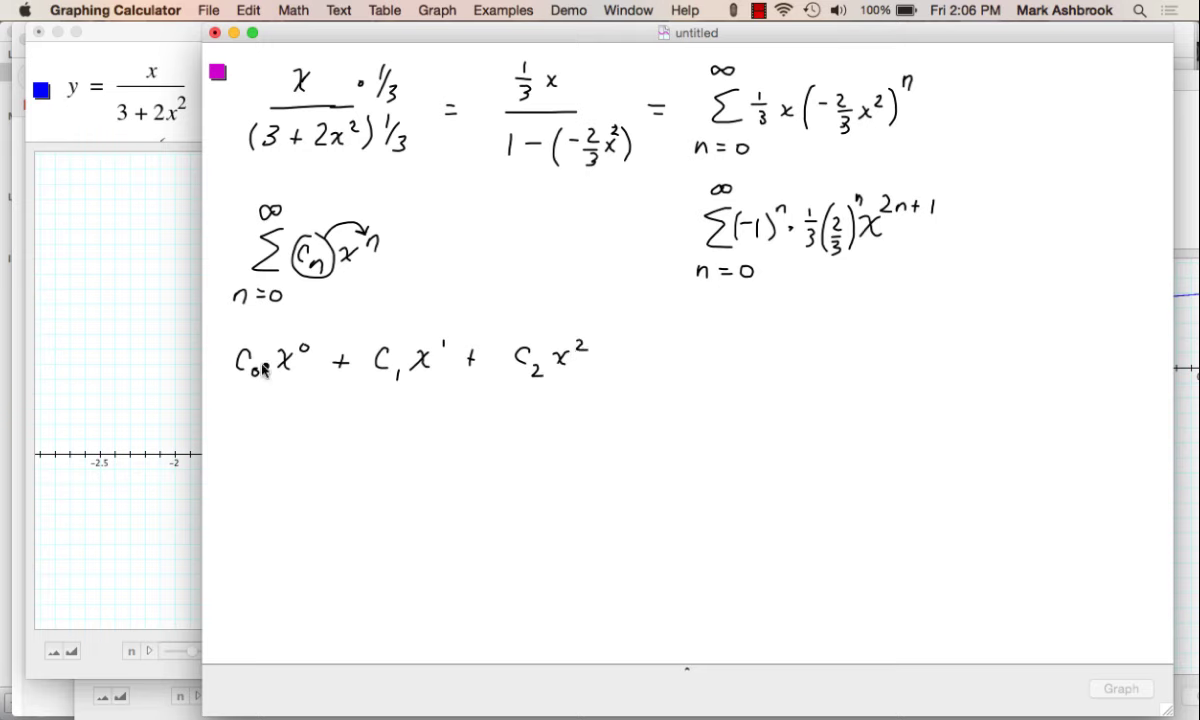
{"action": "left_click", "coordinate": [521, 390]}
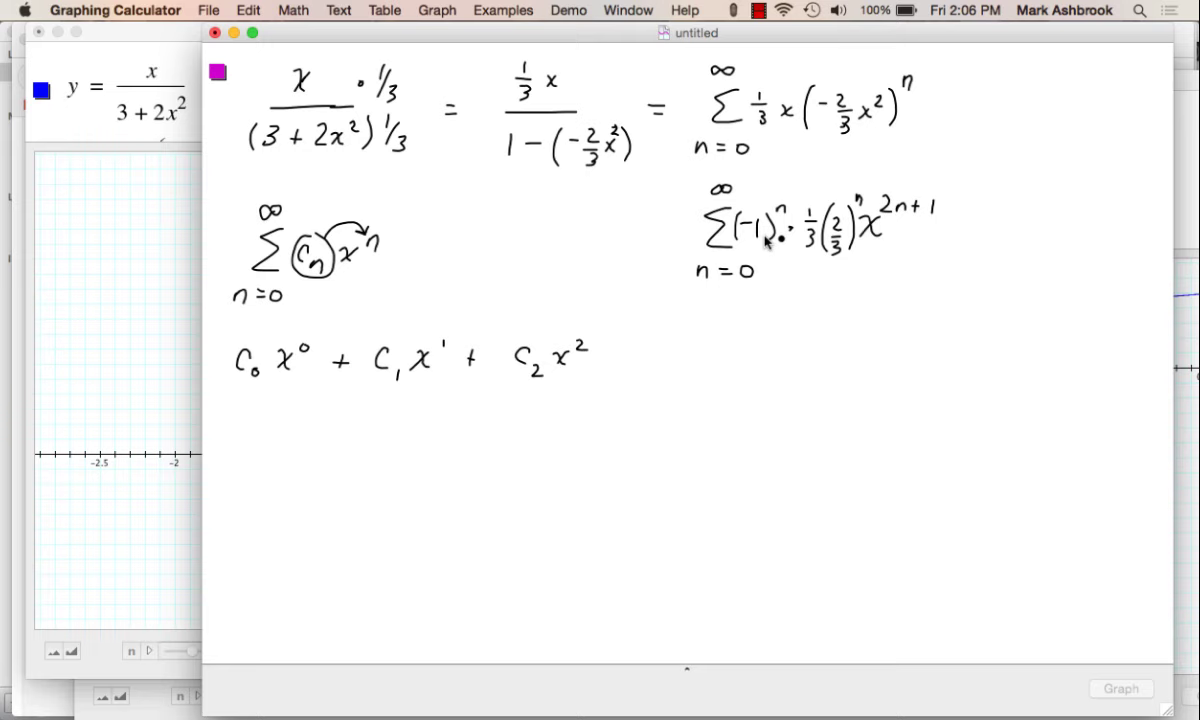